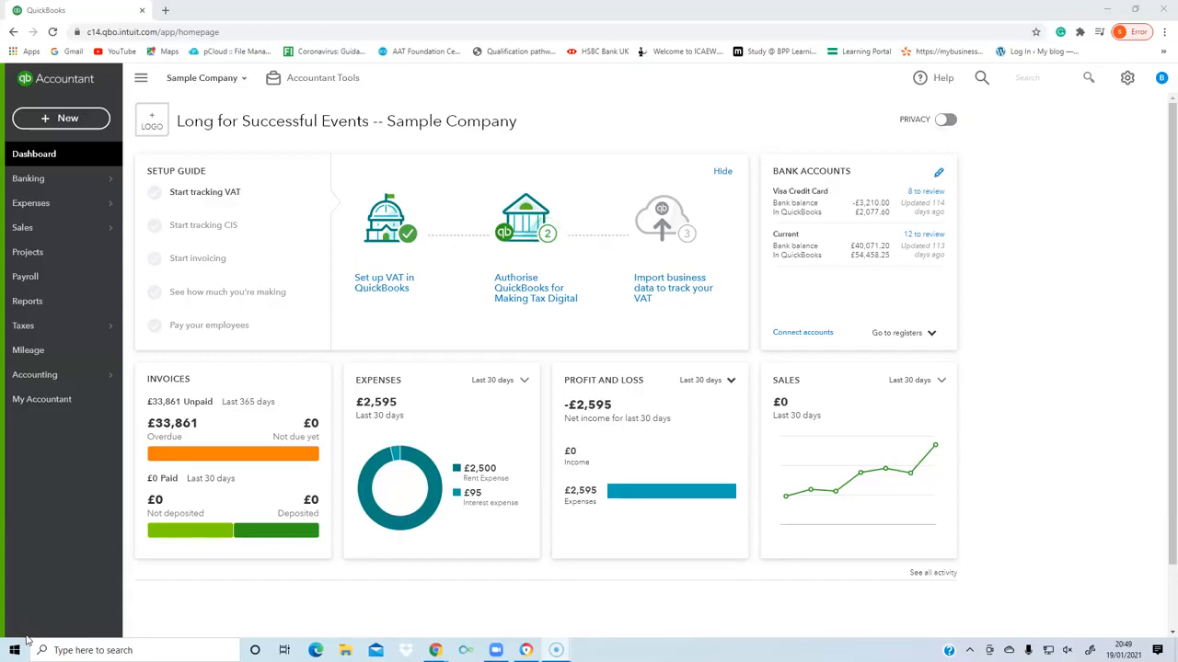
Open the bank transactions page and view the options for linking an account or uploading transactions from a file.
{"action": "left_click", "coordinate": [32, 183]}
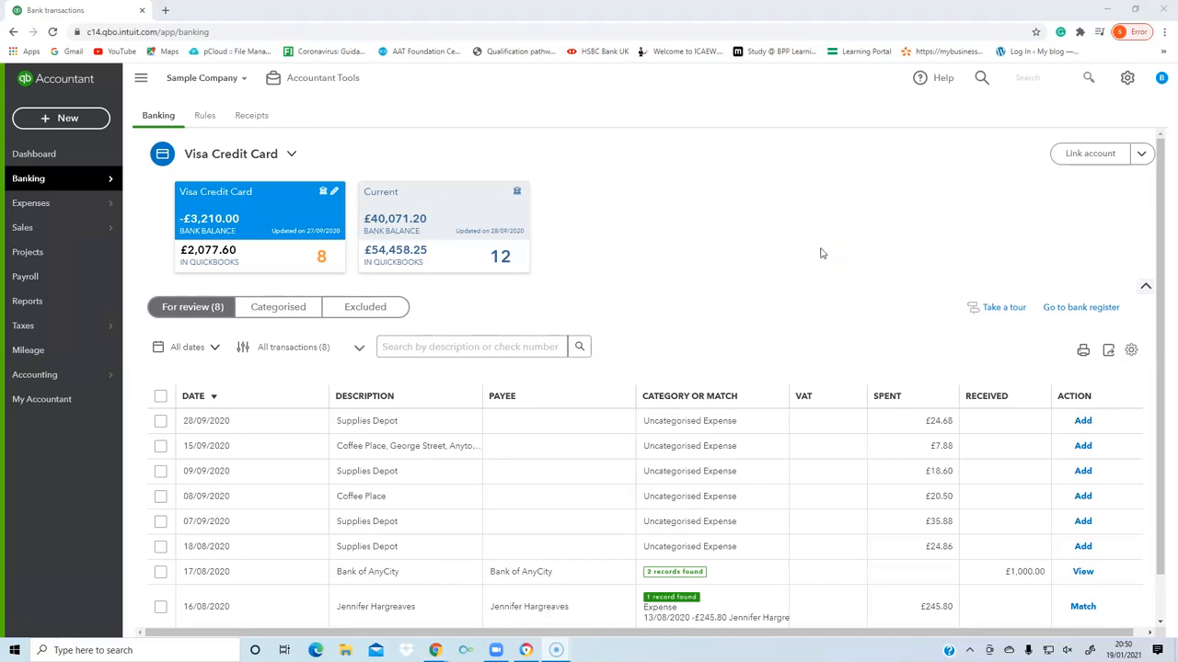
{"action": "left_click", "coordinate": [1074, 155]}
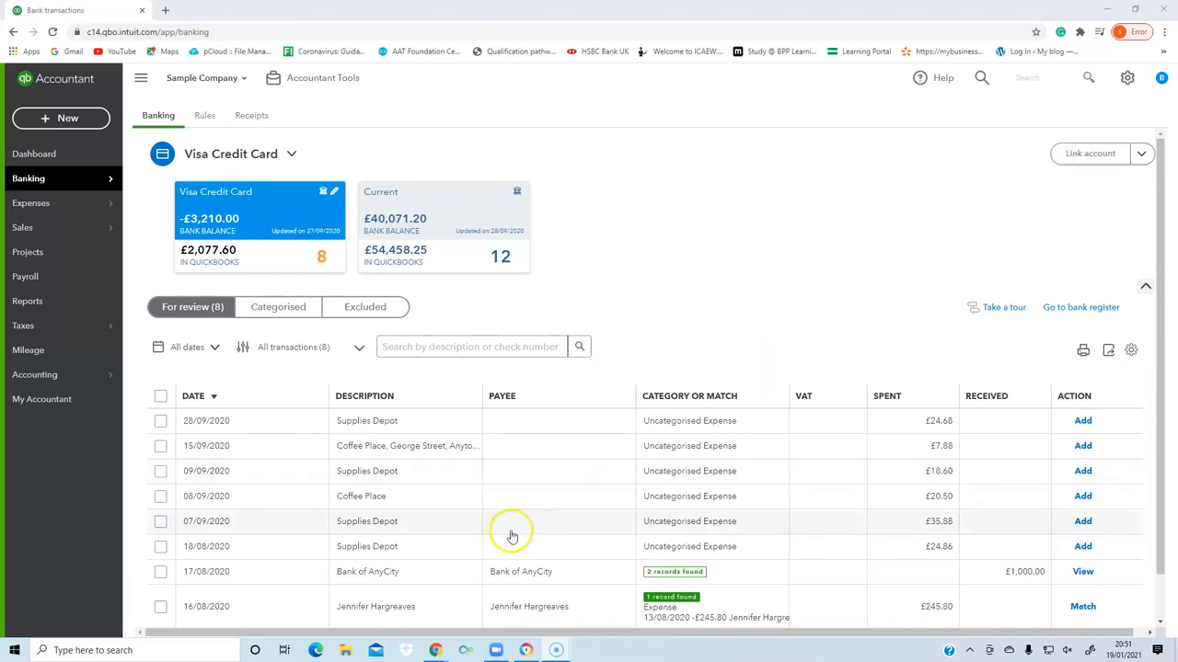
{"action": "scroll", "coordinate": [508, 538], "scroll_direction": "down", "scroll_amount": 1}
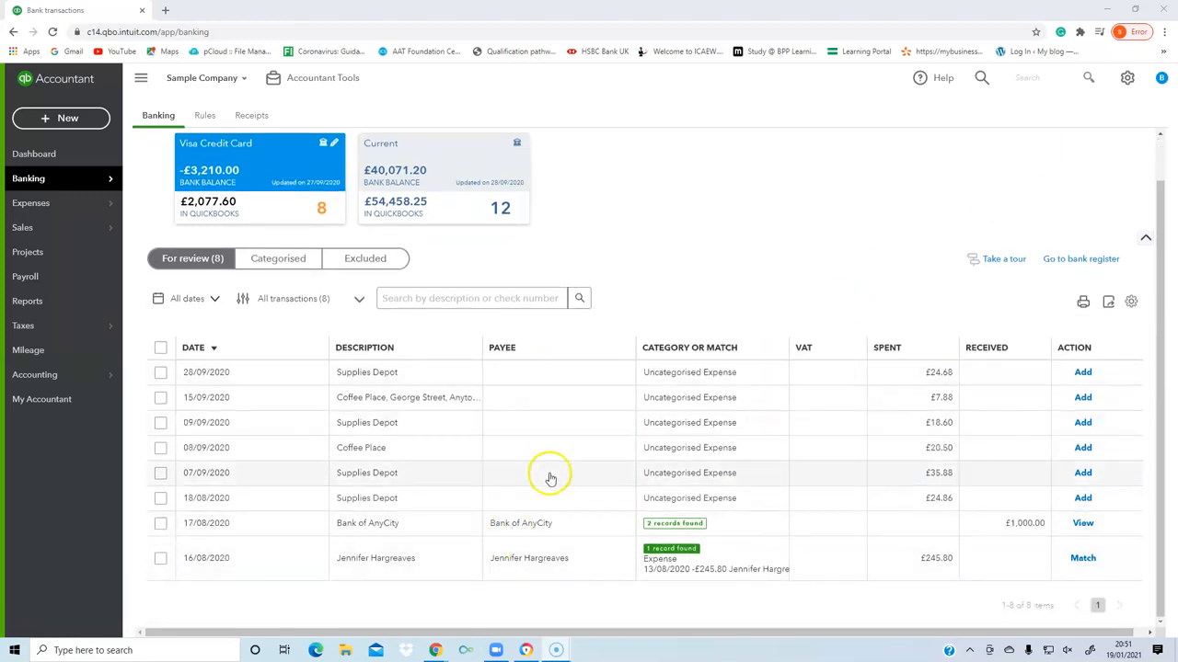
{"action": "scroll", "coordinate": [938, 201], "scroll_direction": "up", "scroll_amount": 1}
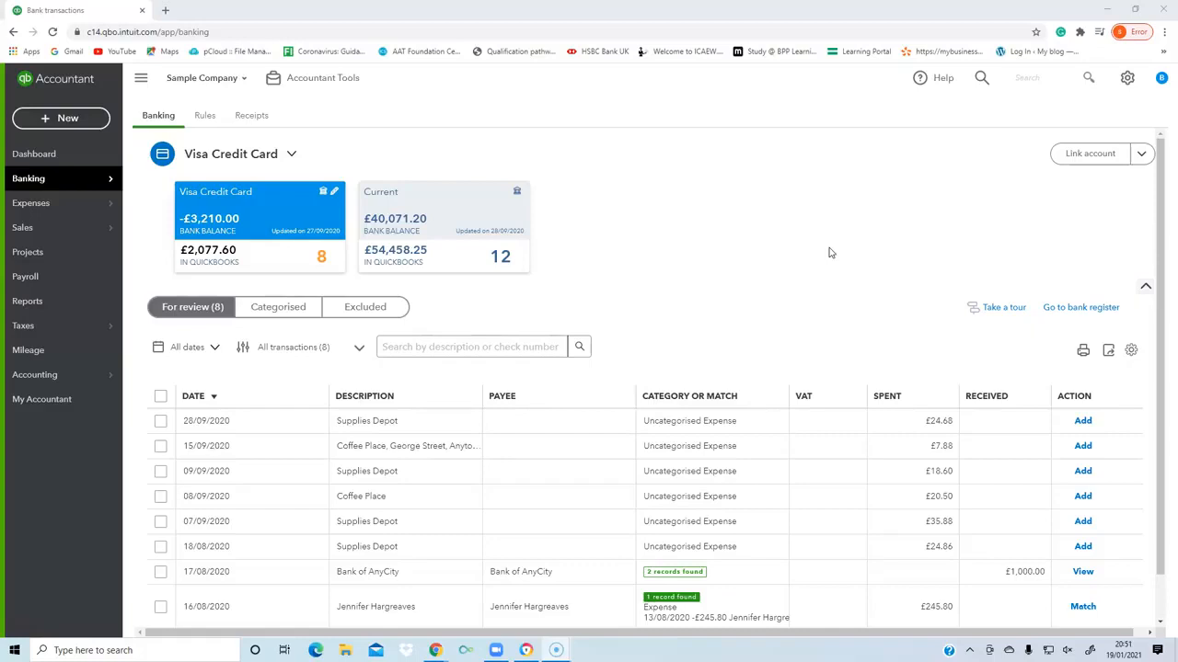
{"action": "left_click", "coordinate": [1140, 153]}
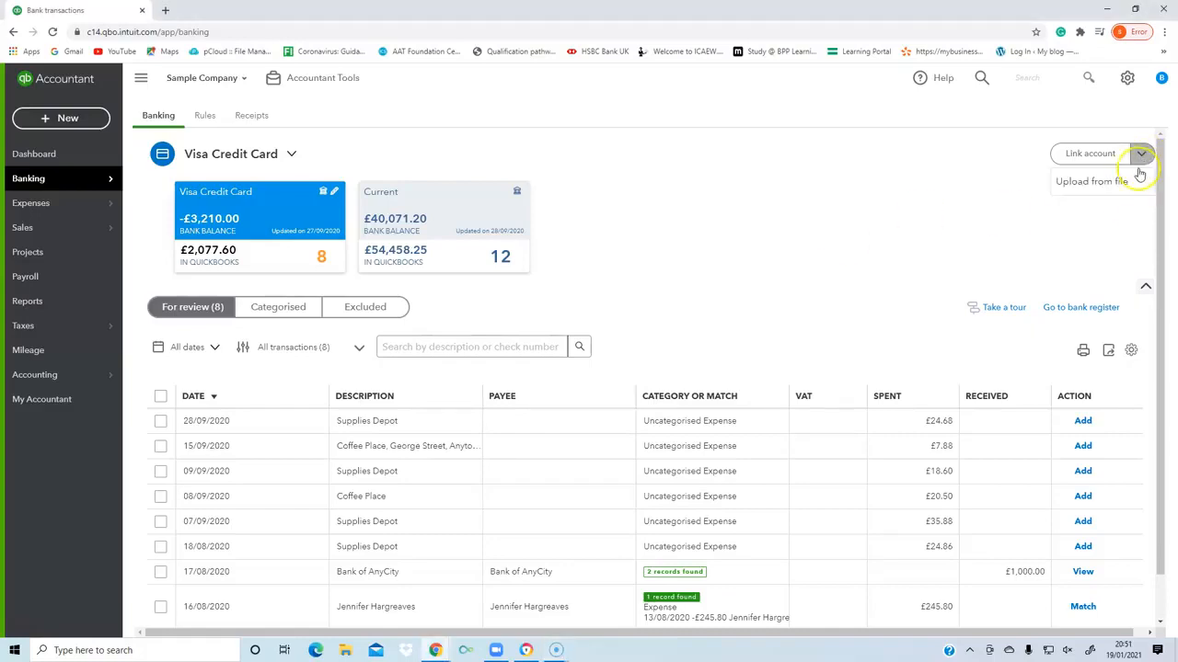
{"action": "left_click", "coordinate": [1092, 191]}
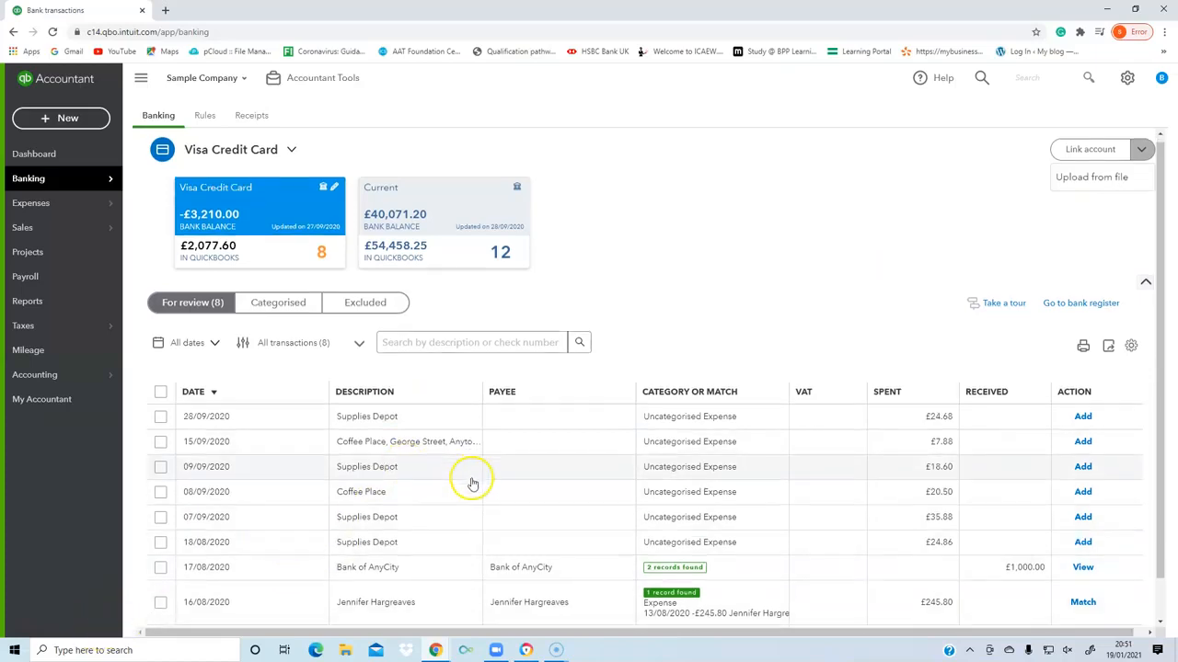
Examine the Visa Credit Card's for-review, categorised and excluded transaction lists and the date ordering of the transactions awaiting review.
{"action": "scroll", "coordinate": [470, 480], "scroll_direction": "down", "scroll_amount": 1}
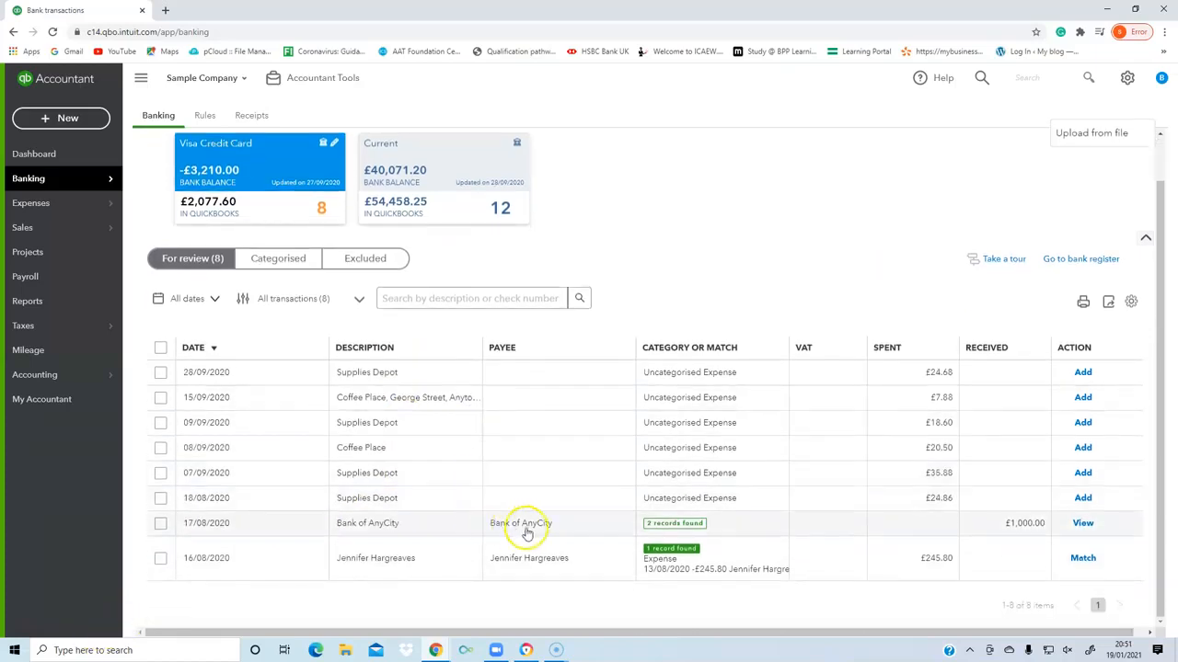
{"action": "left_click", "coordinate": [188, 262]}
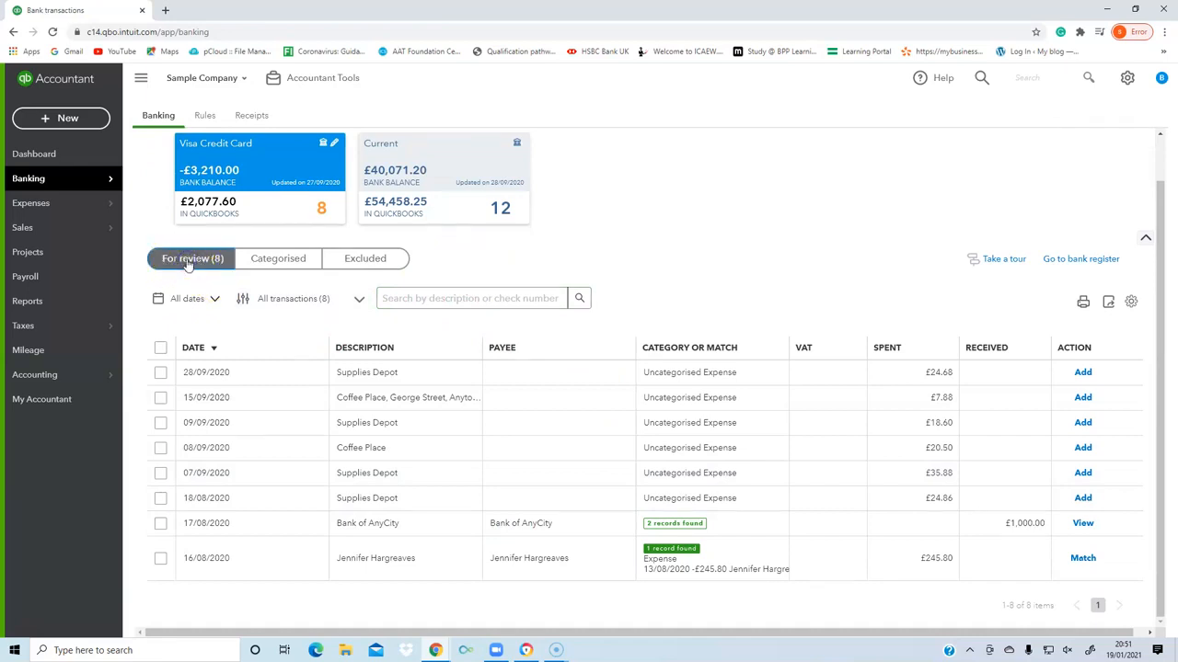
{"action": "left_click", "coordinate": [280, 259]}
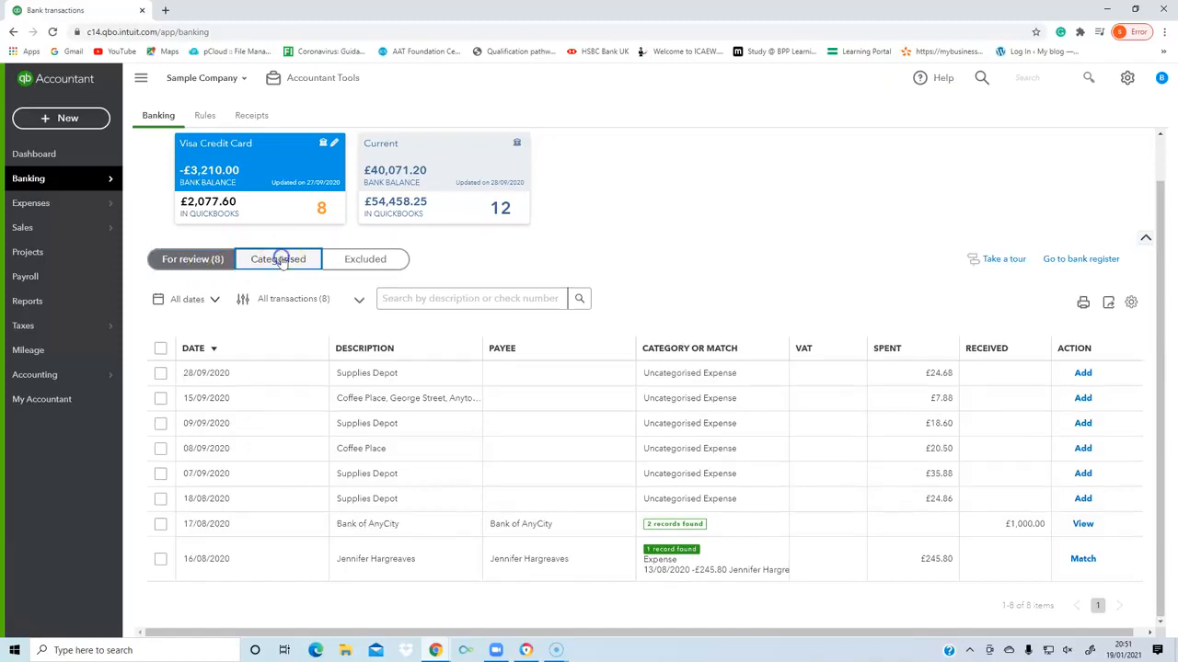
{"action": "left_click", "coordinate": [363, 309]}
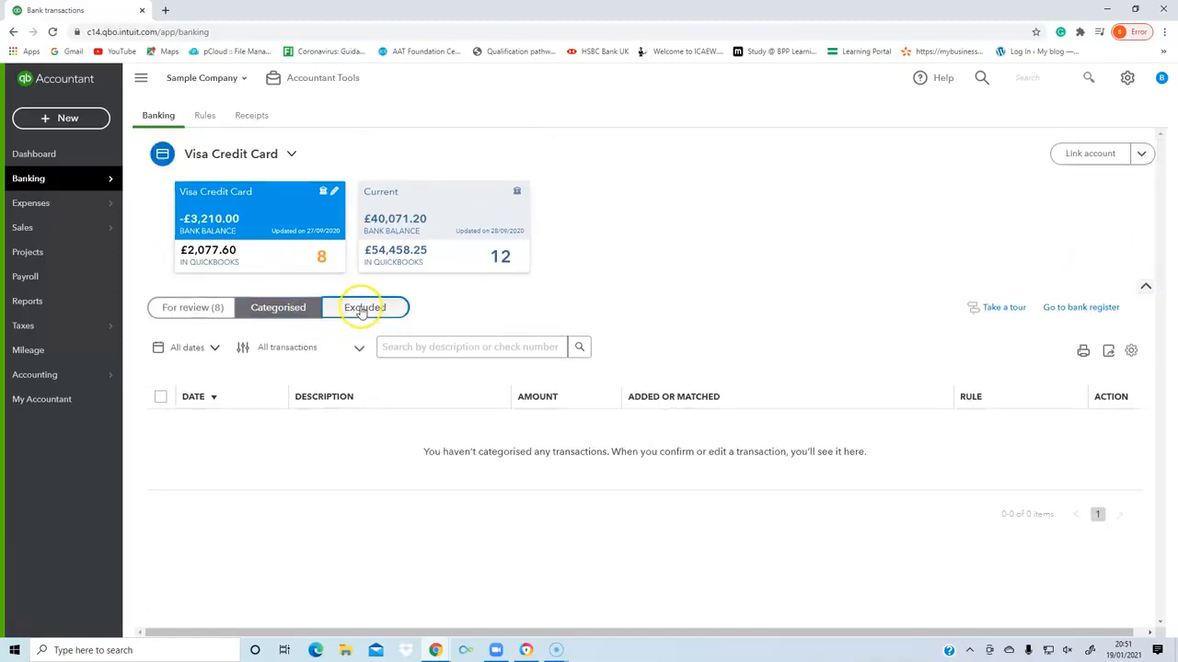
{"action": "left_click", "coordinate": [180, 307]}
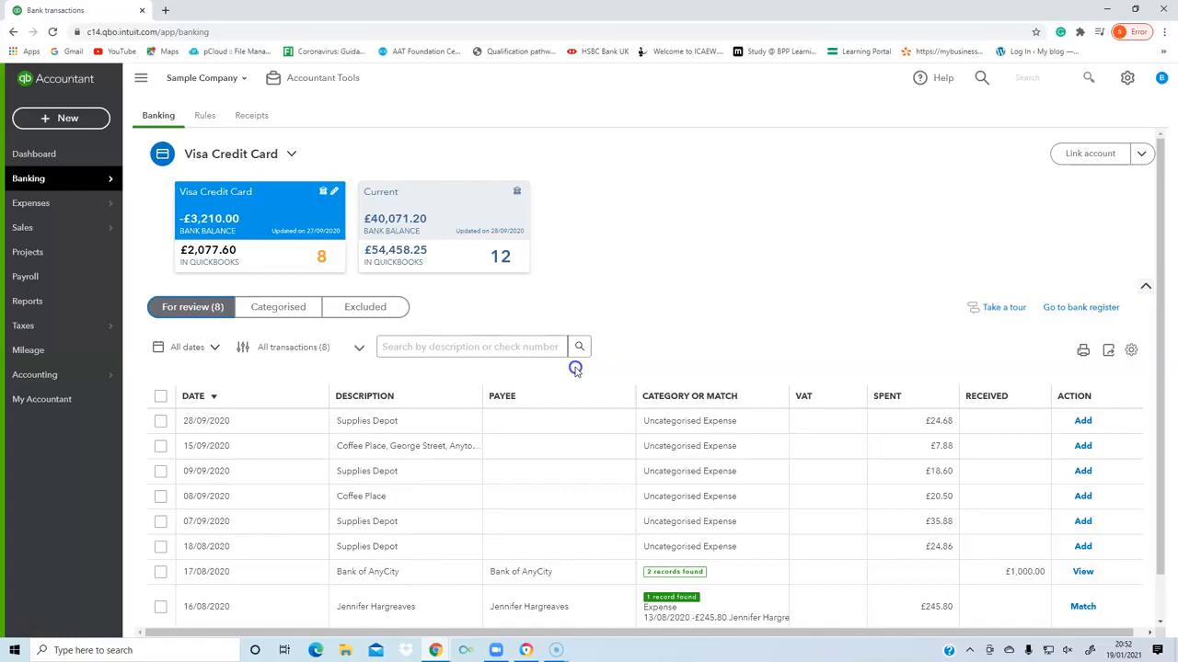
{"action": "scroll", "coordinate": [571, 432], "scroll_direction": "down", "scroll_amount": 1}
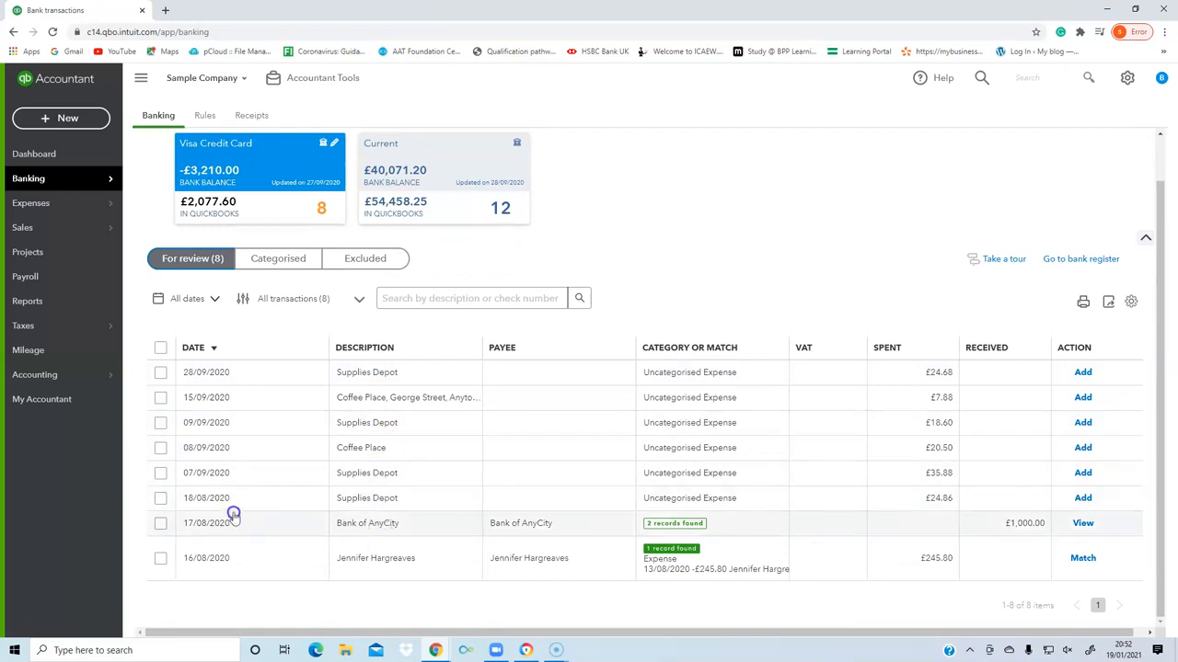
{"action": "left_click", "coordinate": [211, 350]}
{"action": "left_click", "coordinate": [211, 349]}
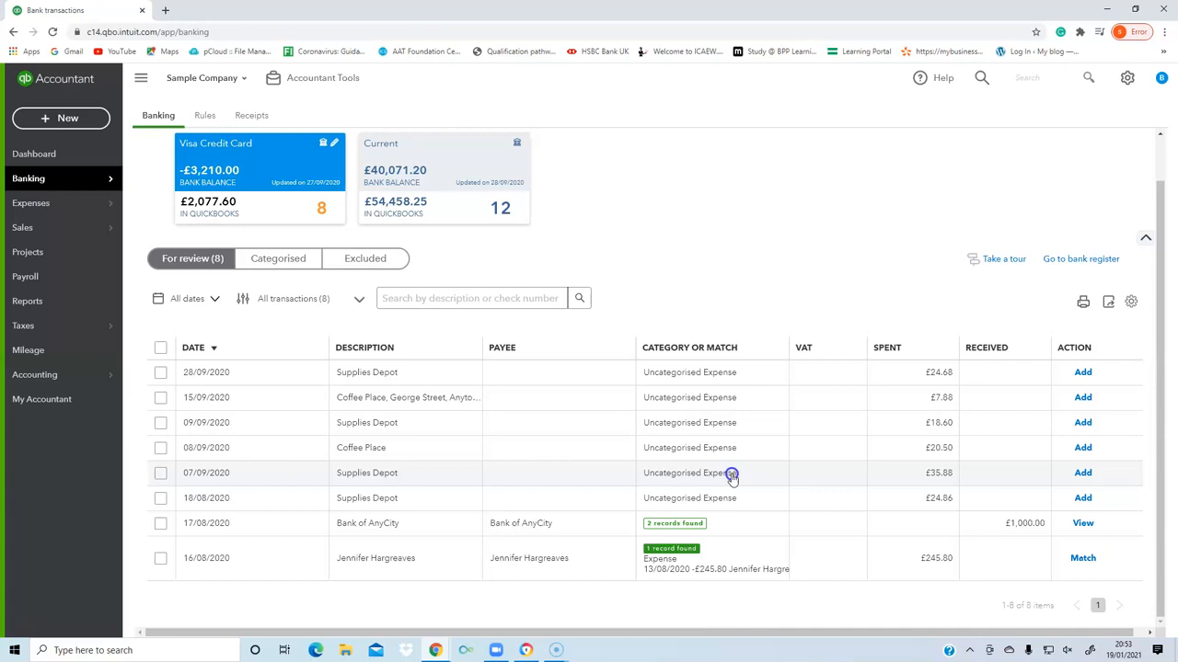
Expand the £24.68 Supplies Depot transaction dated 28/09/2020 and assign the first listed supplier as its payee.
{"action": "left_click", "coordinate": [656, 375]}
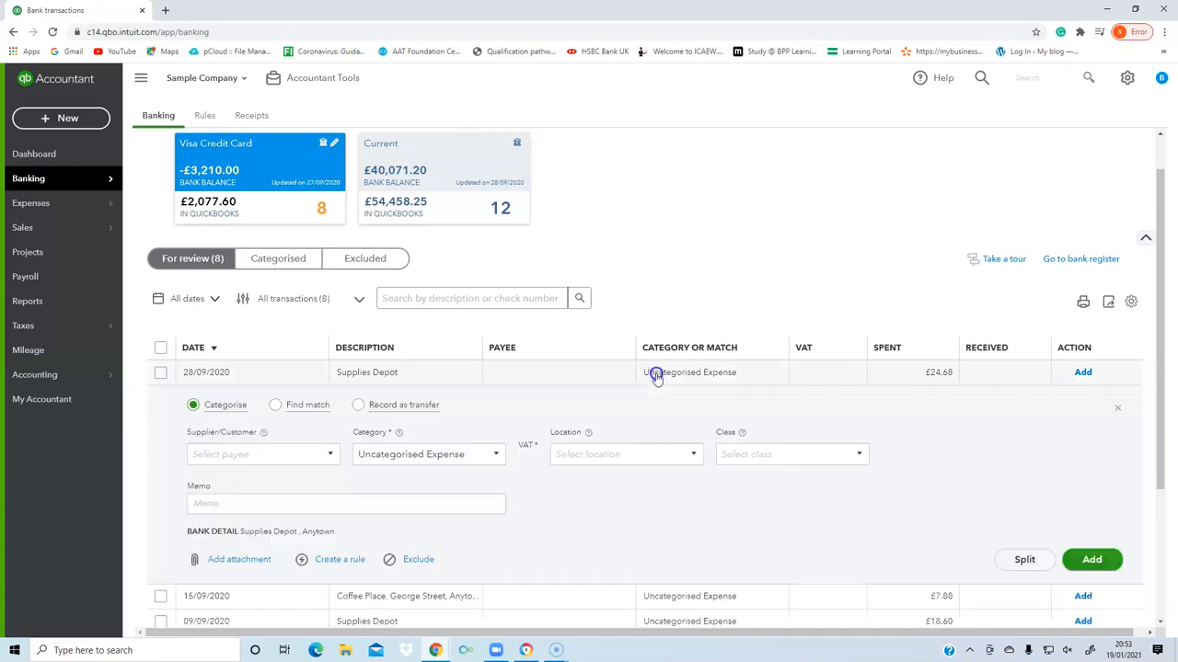
{"action": "scroll", "coordinate": [635, 469], "scroll_direction": "down", "scroll_amount": 2}
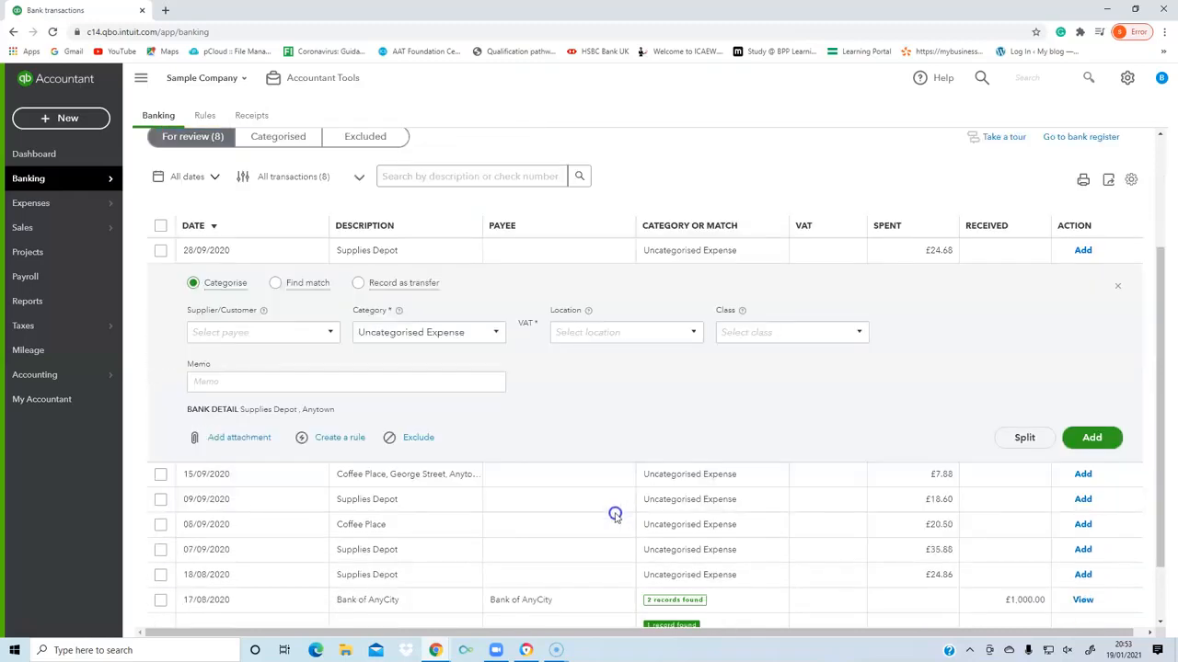
{"action": "left_click", "coordinate": [324, 383]}
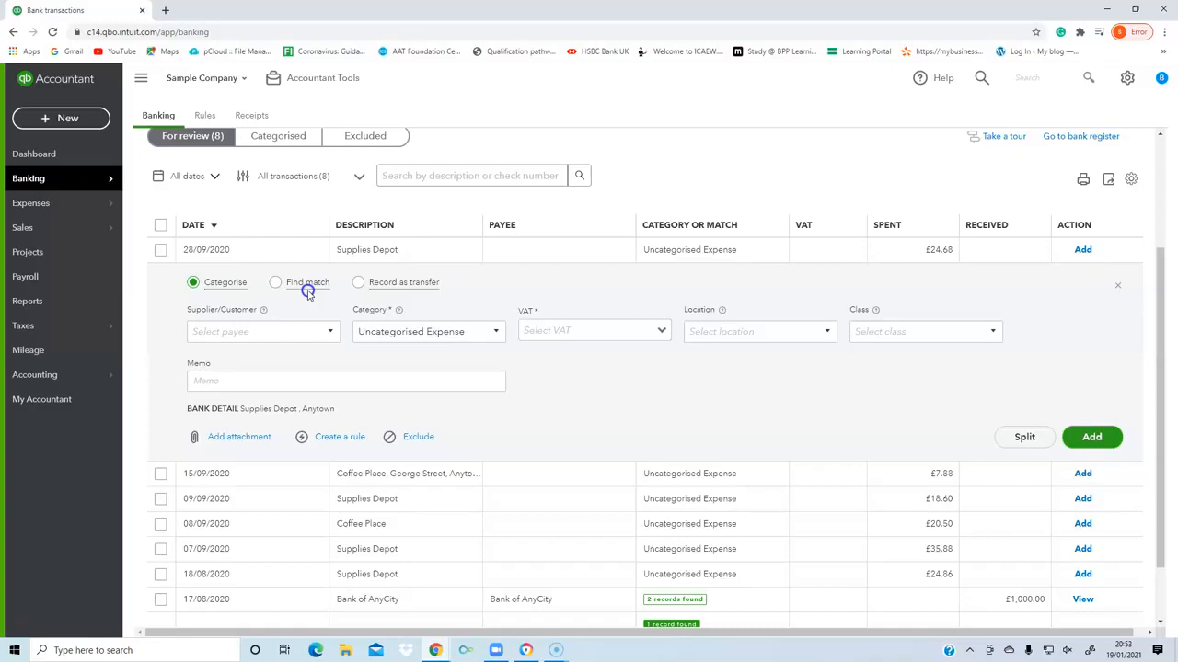
{"action": "left_click", "coordinate": [329, 335]}
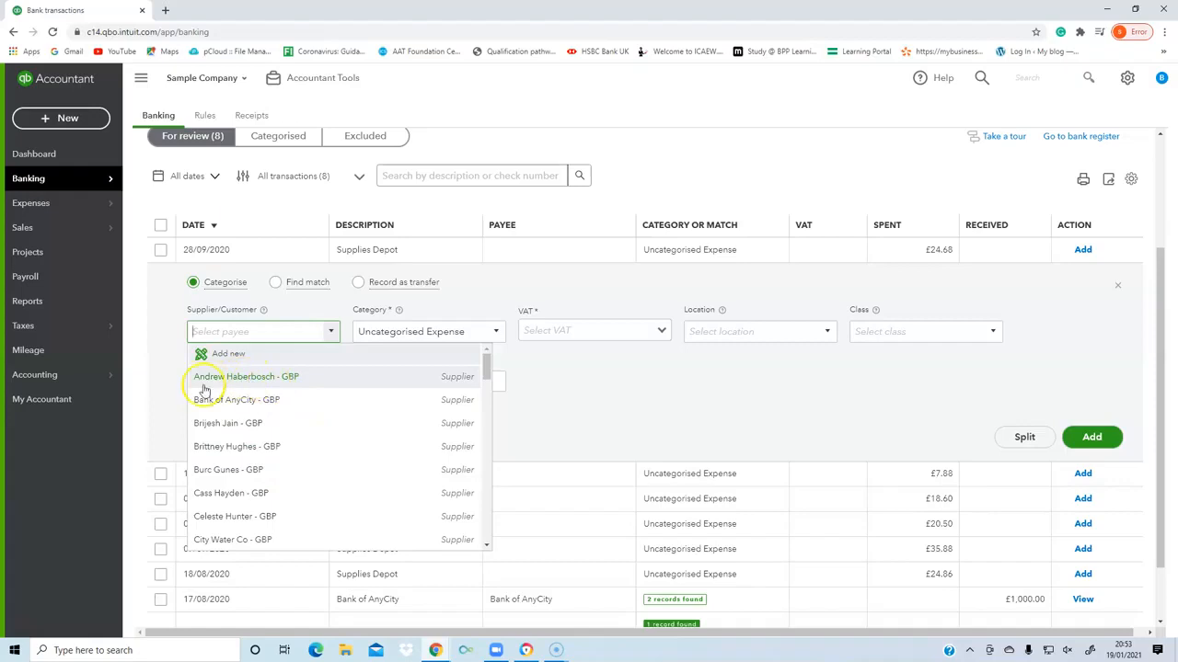
{"action": "left_click", "coordinate": [298, 376]}
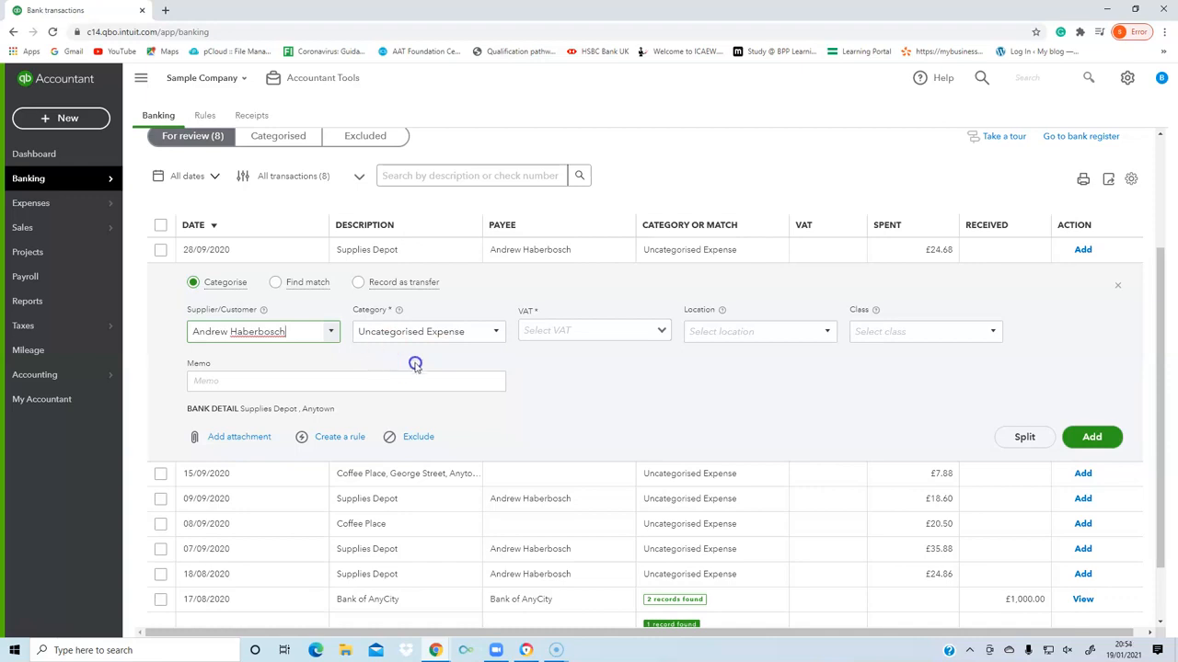
Categorise the transaction as Utilities - Electric & Gas, with the VAT rate at 20.0% S.
{"action": "left_click", "coordinate": [493, 338]}
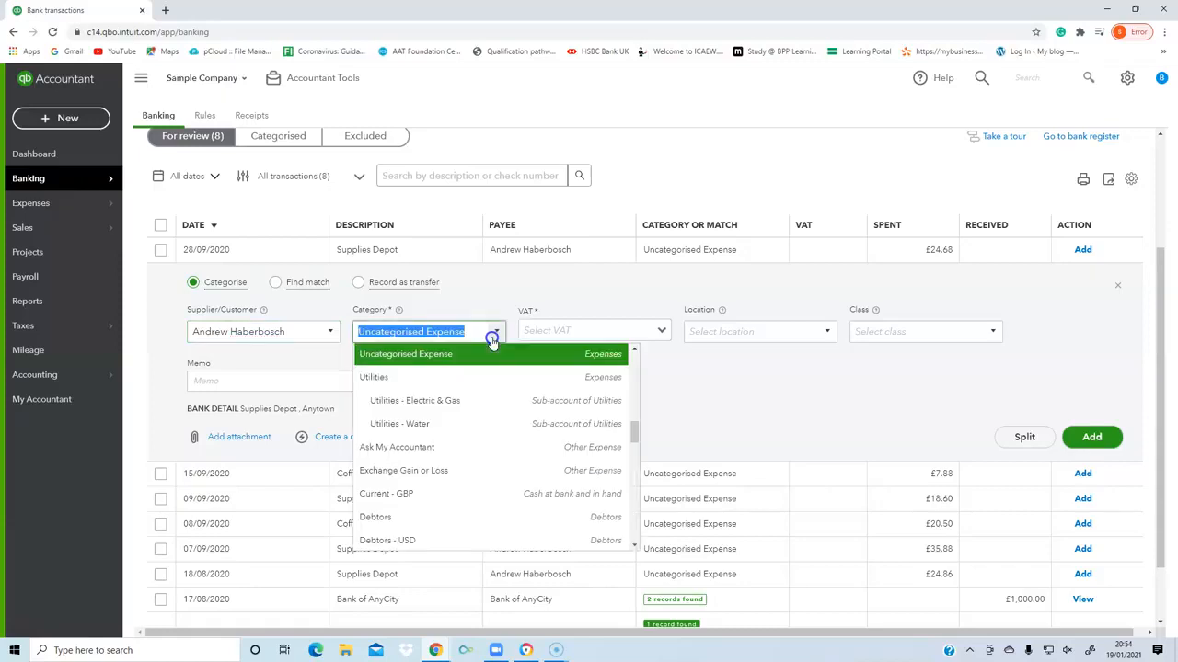
{"action": "left_click", "coordinate": [435, 403]}
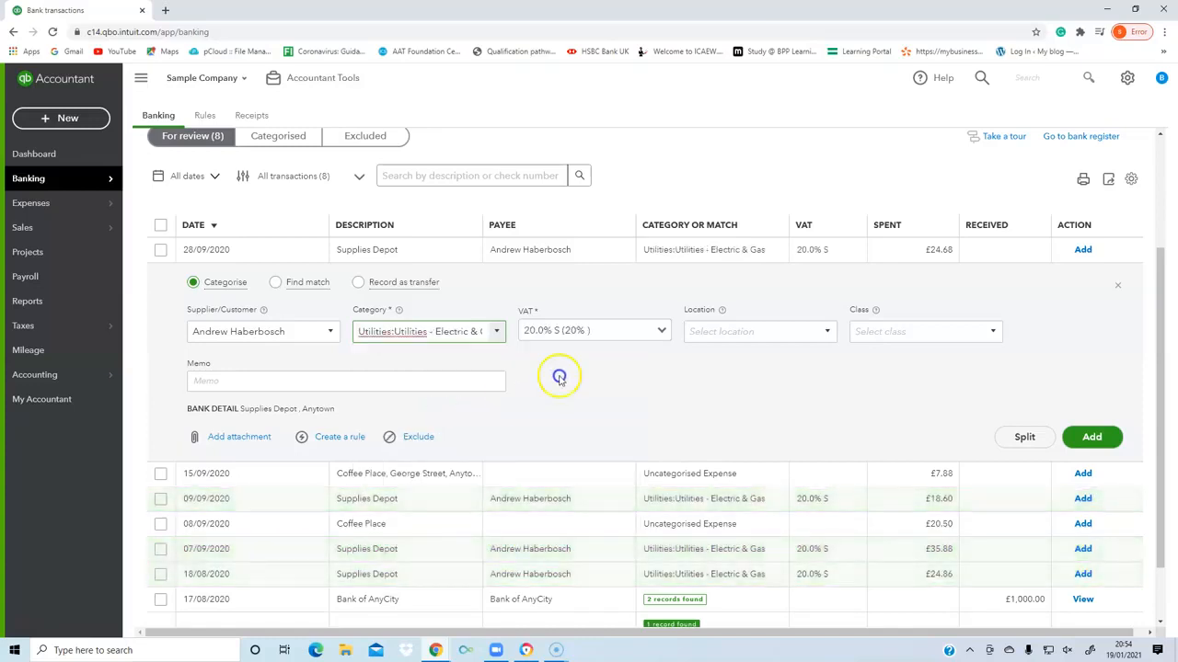
{"action": "left_click", "coordinate": [661, 333]}
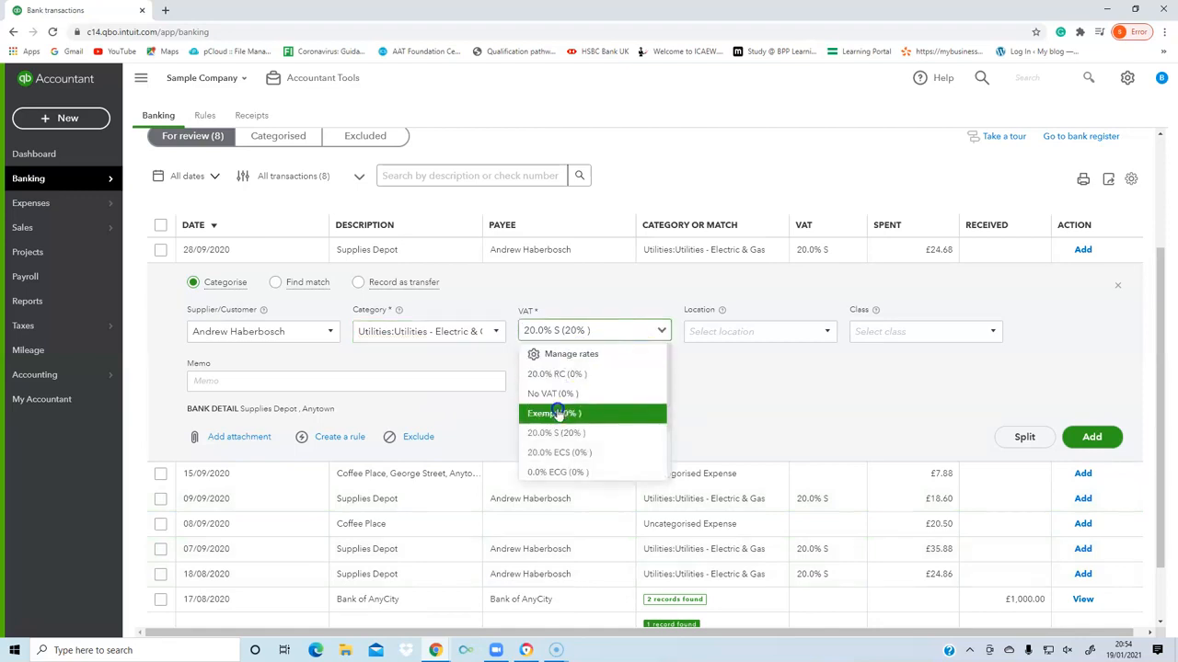
{"action": "left_click", "coordinate": [696, 384]}
Set the Supplies Depot transaction's location to London.
{"action": "left_click", "coordinate": [817, 333]}
{"action": "left_click", "coordinate": [824, 336]}
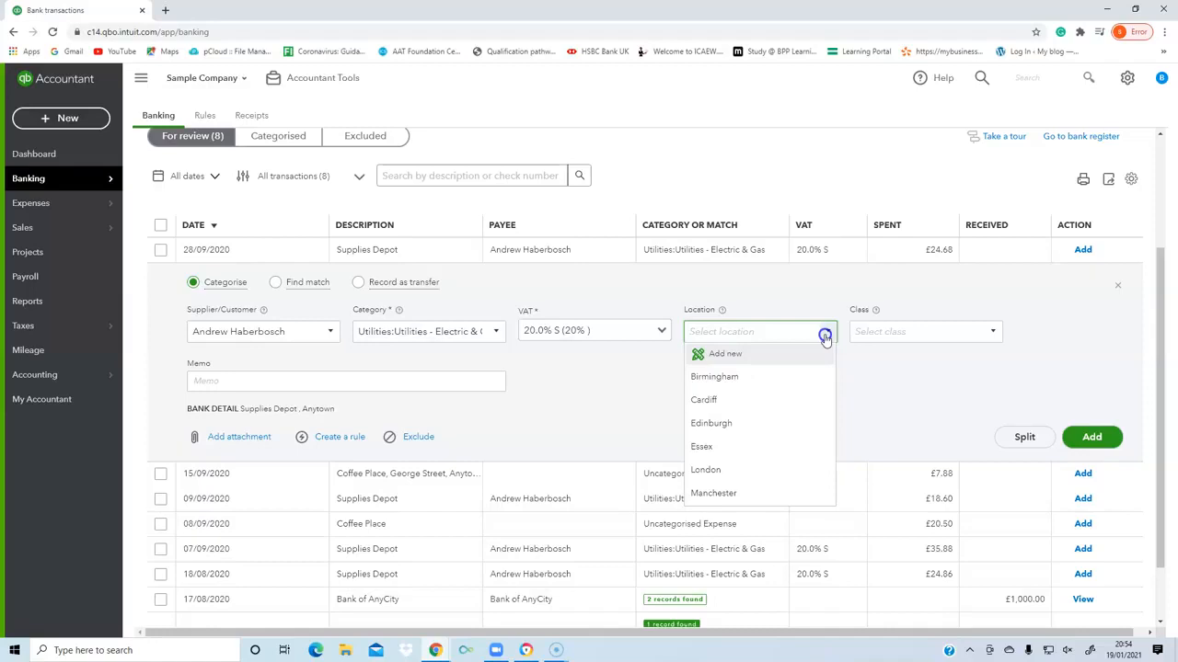
{"action": "left_click", "coordinate": [747, 470]}
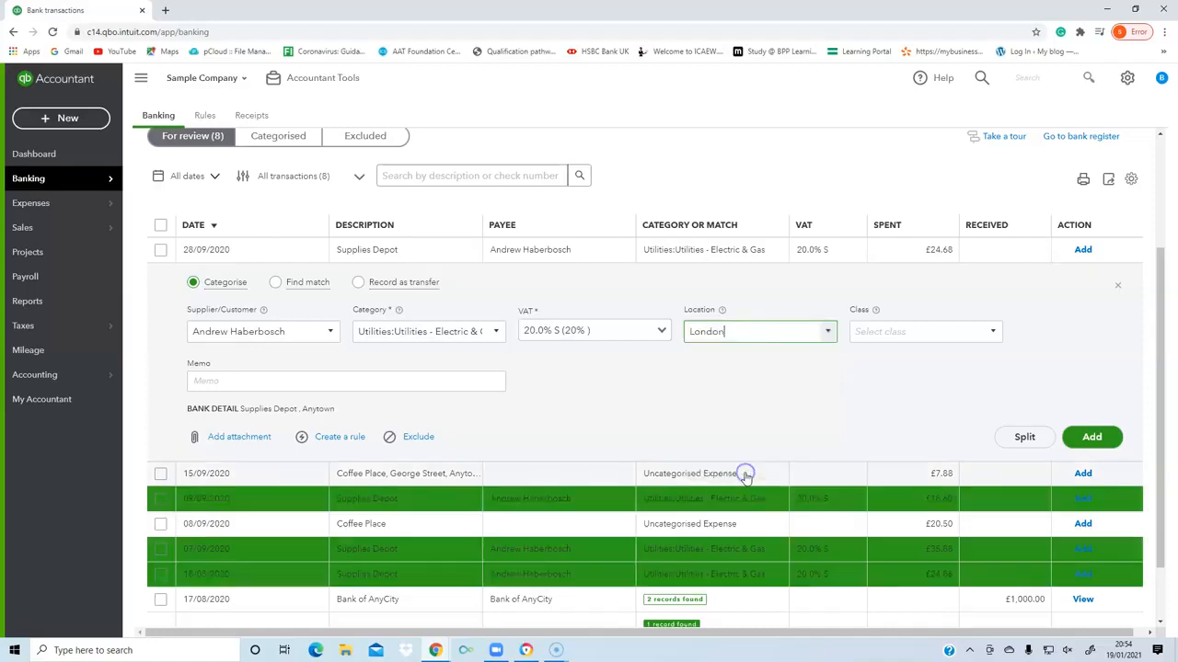
Create a new class named Utilities and assign it to the Supplies Depot transaction.
{"action": "left_click", "coordinate": [991, 335]}
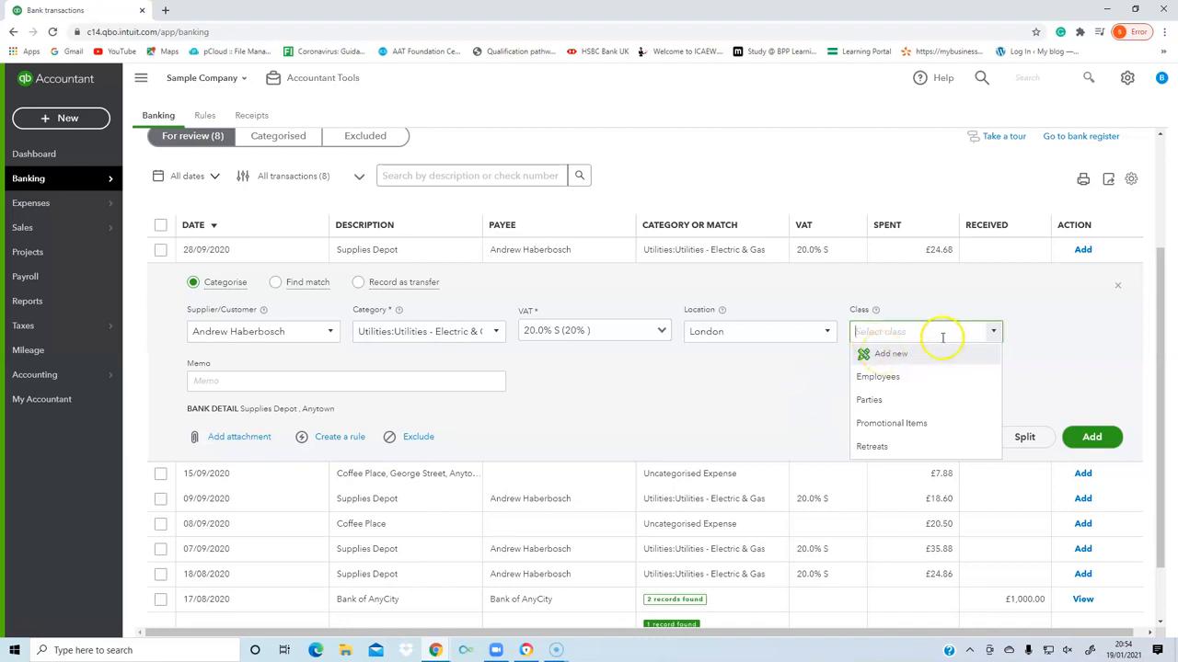
{"action": "left_click", "coordinate": [897, 359]}
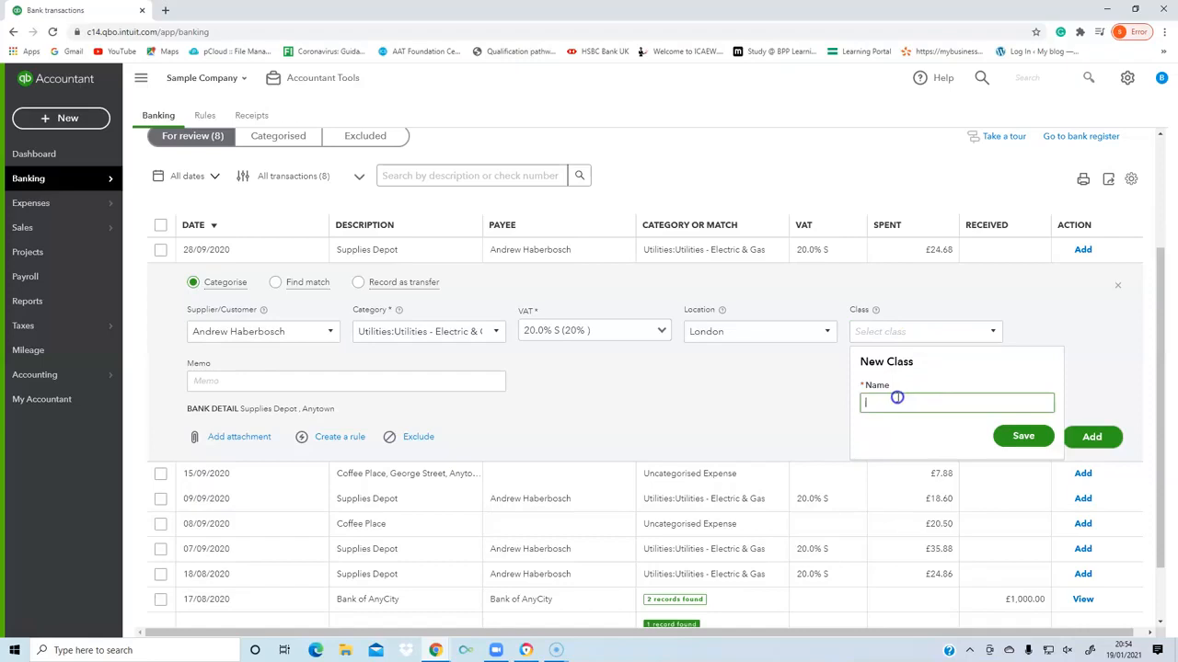
{"action": "type", "text": "Utilities"}
{"action": "left_click", "coordinate": [1032, 436]}
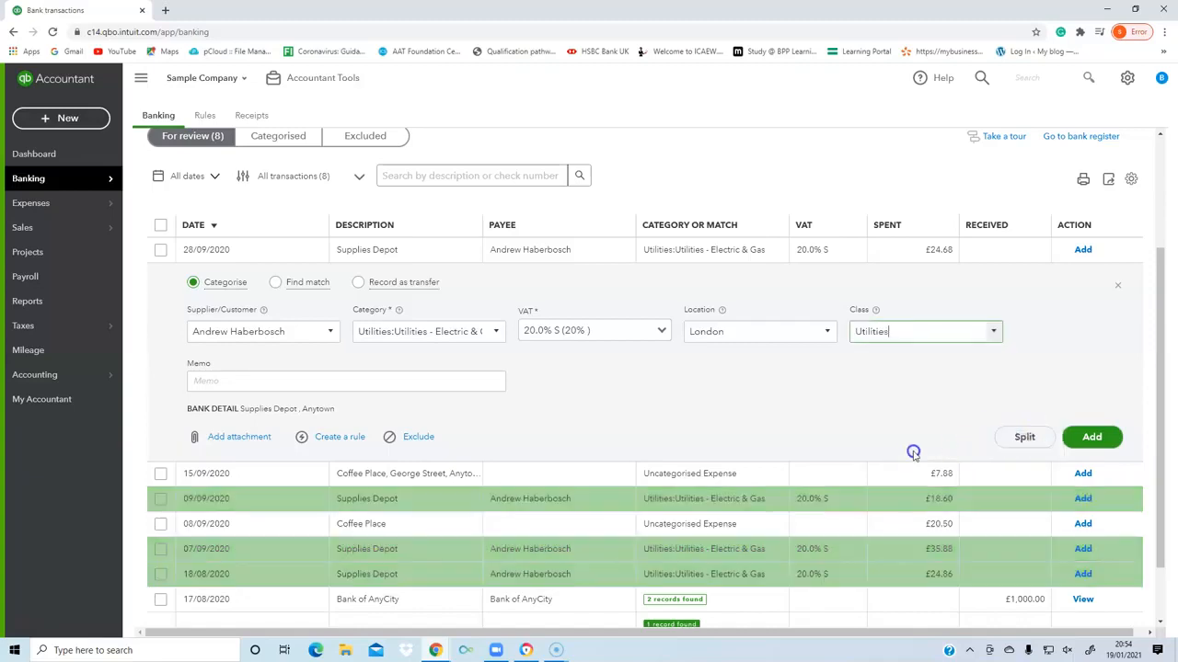
Check the memo and attachment options, leave them empty, and add the 28/09/2020 Supplies Depot transaction to the books.
{"action": "left_click", "coordinate": [245, 381]}
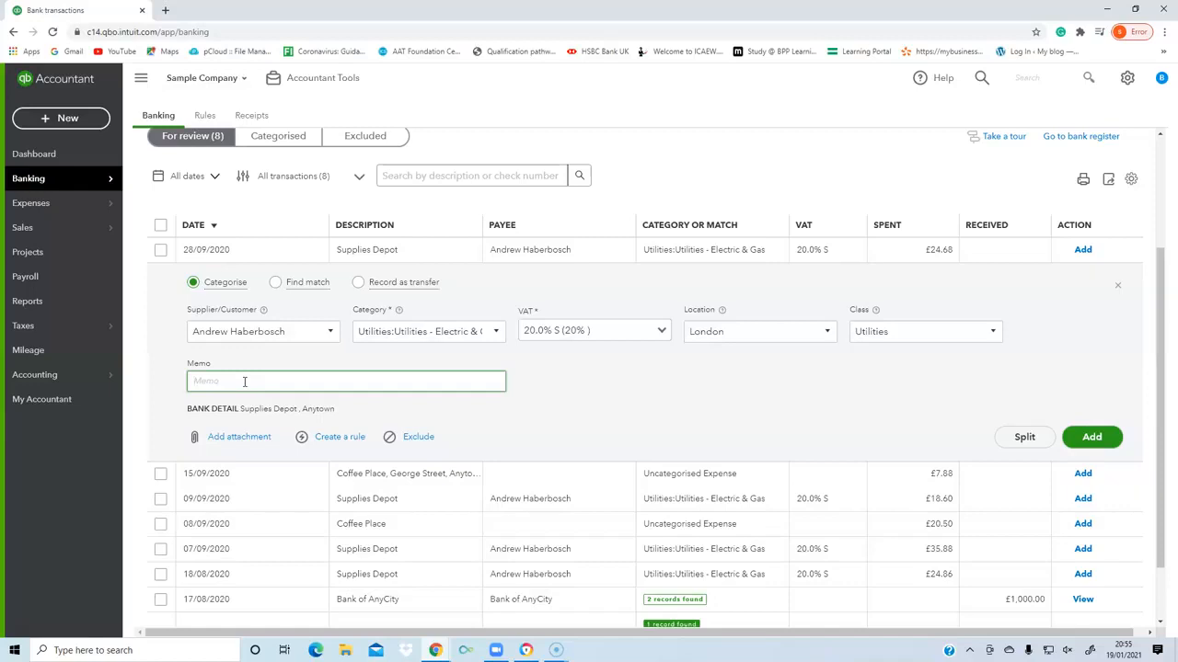
{"action": "left_click", "coordinate": [244, 439]}
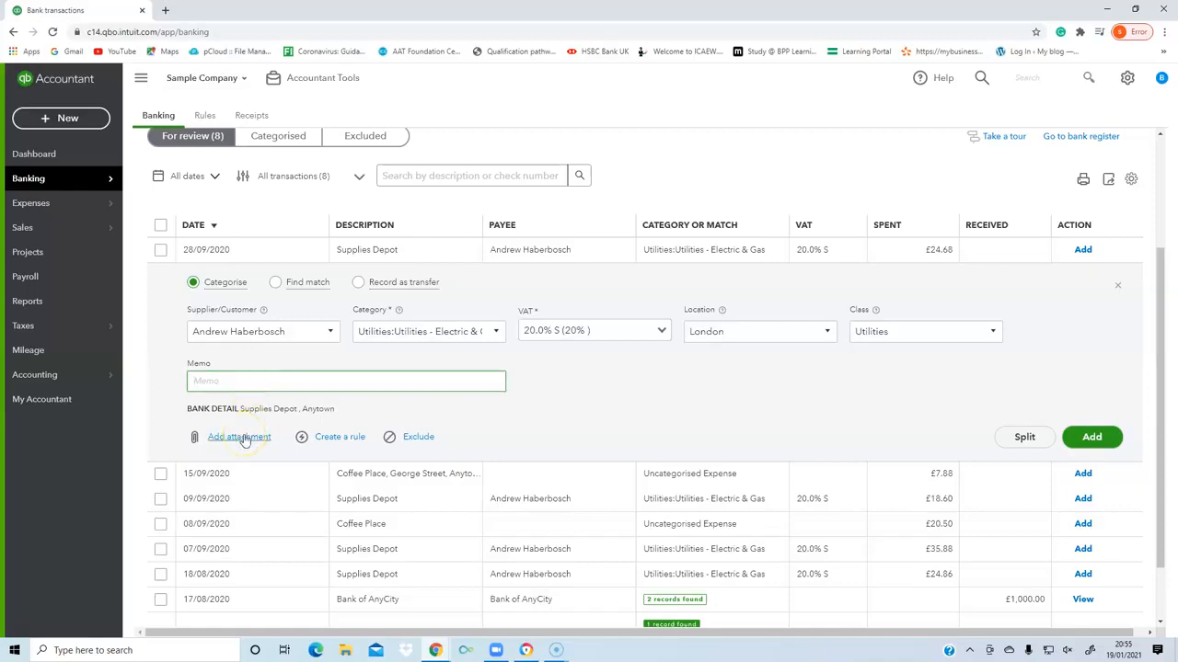
{"action": "left_click", "coordinate": [193, 440]}
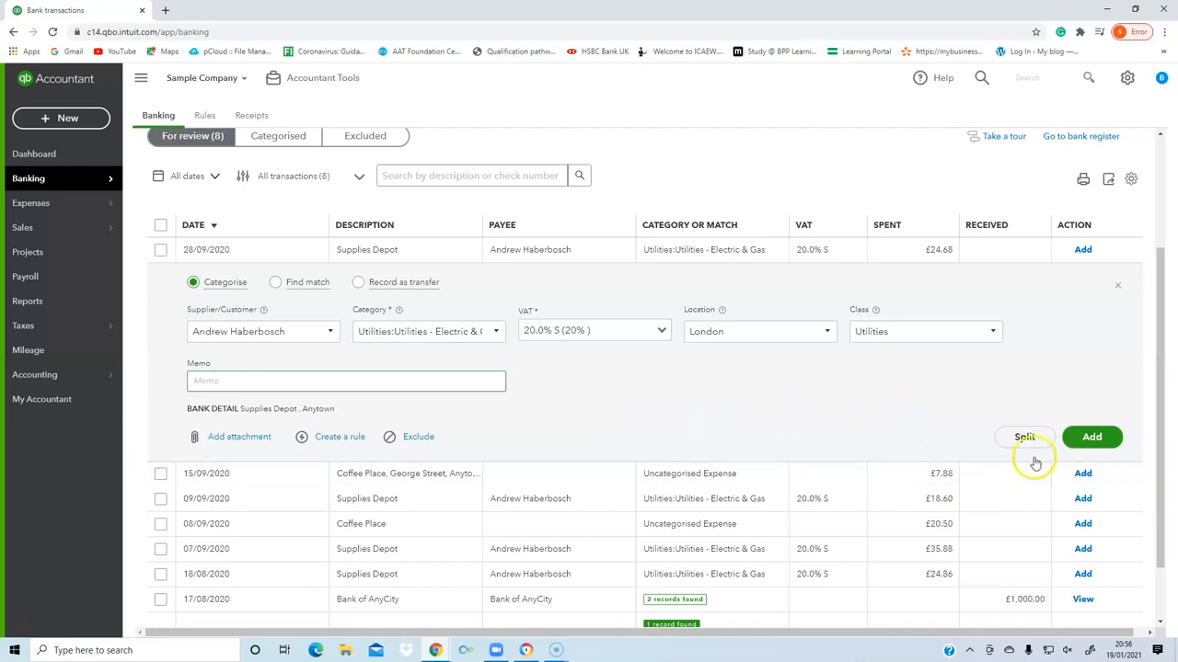
{"action": "left_click", "coordinate": [1087, 438]}
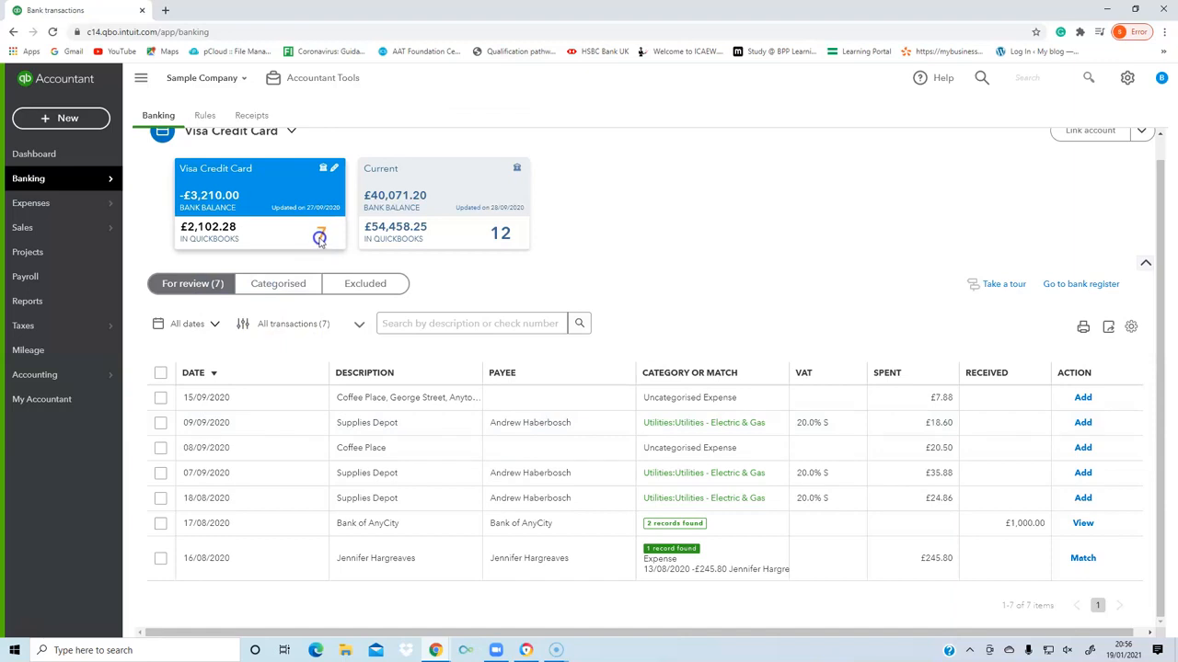
Check the added transaction in the categorised list, view the excluded transactions, and return to those still for review.
{"action": "left_click", "coordinate": [276, 285]}
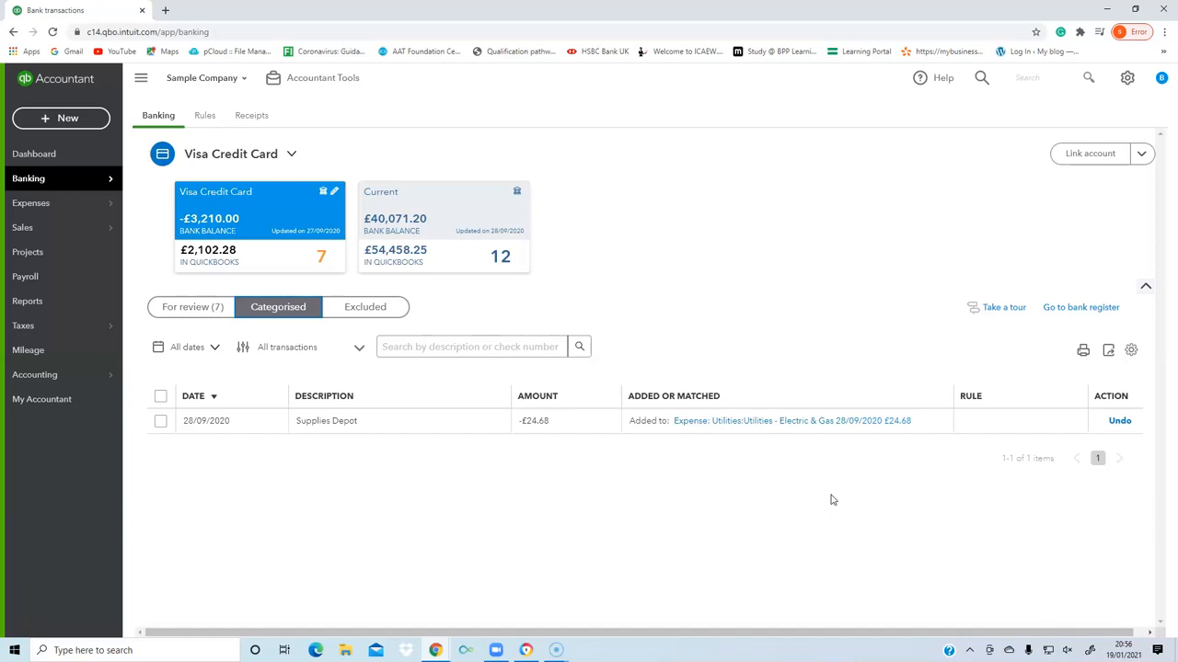
{"action": "left_click", "coordinate": [1119, 423]}
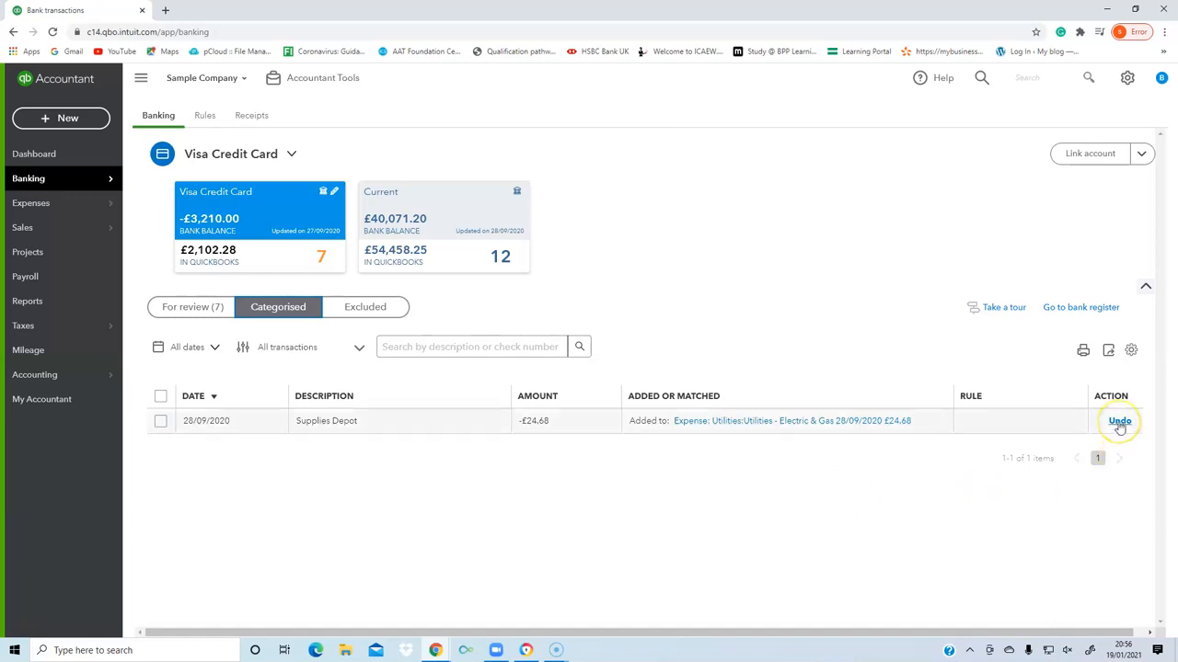
{"action": "left_click", "coordinate": [188, 308]}
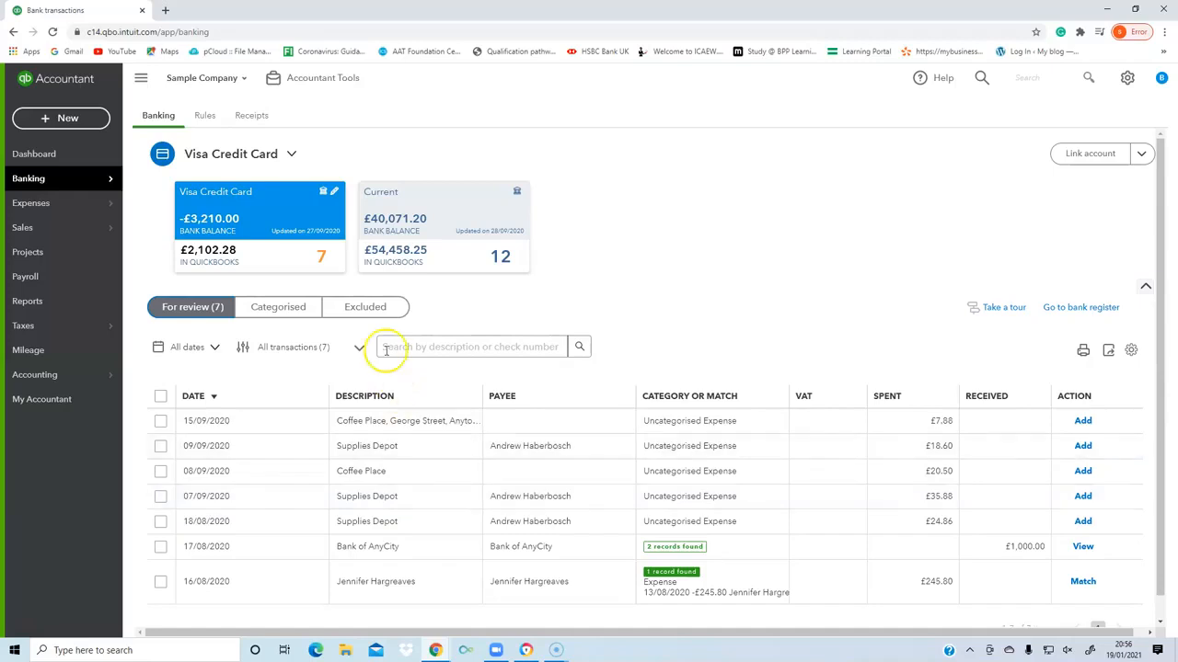
{"action": "left_click", "coordinate": [365, 307]}
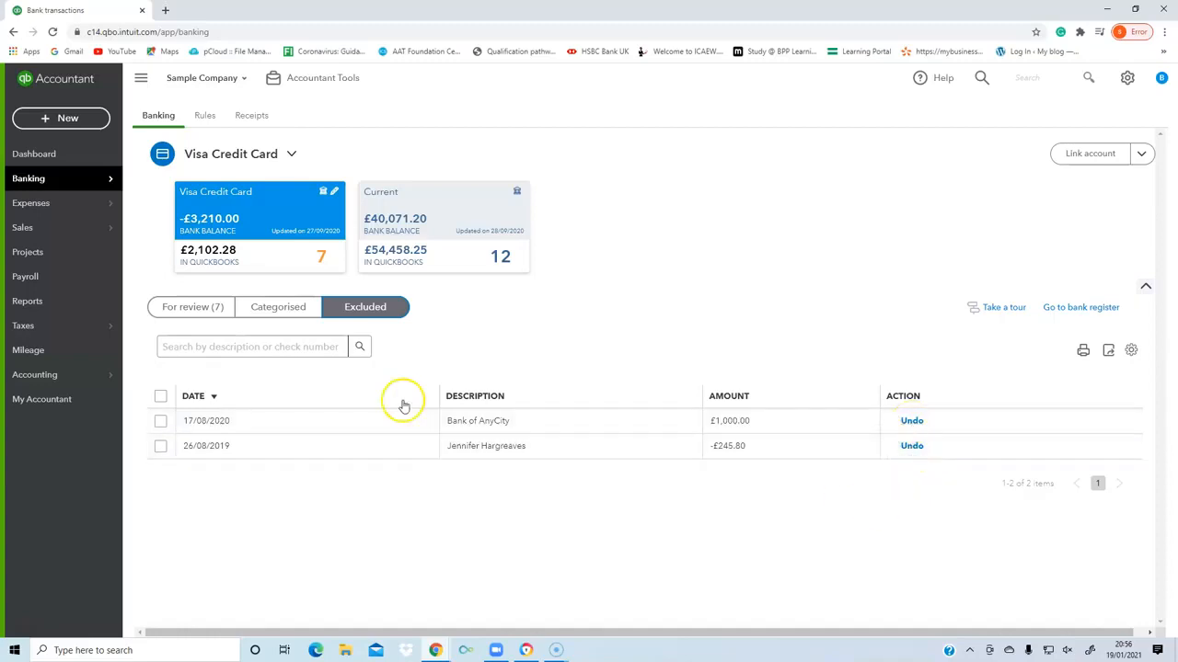
{"action": "left_click", "coordinate": [178, 307]}
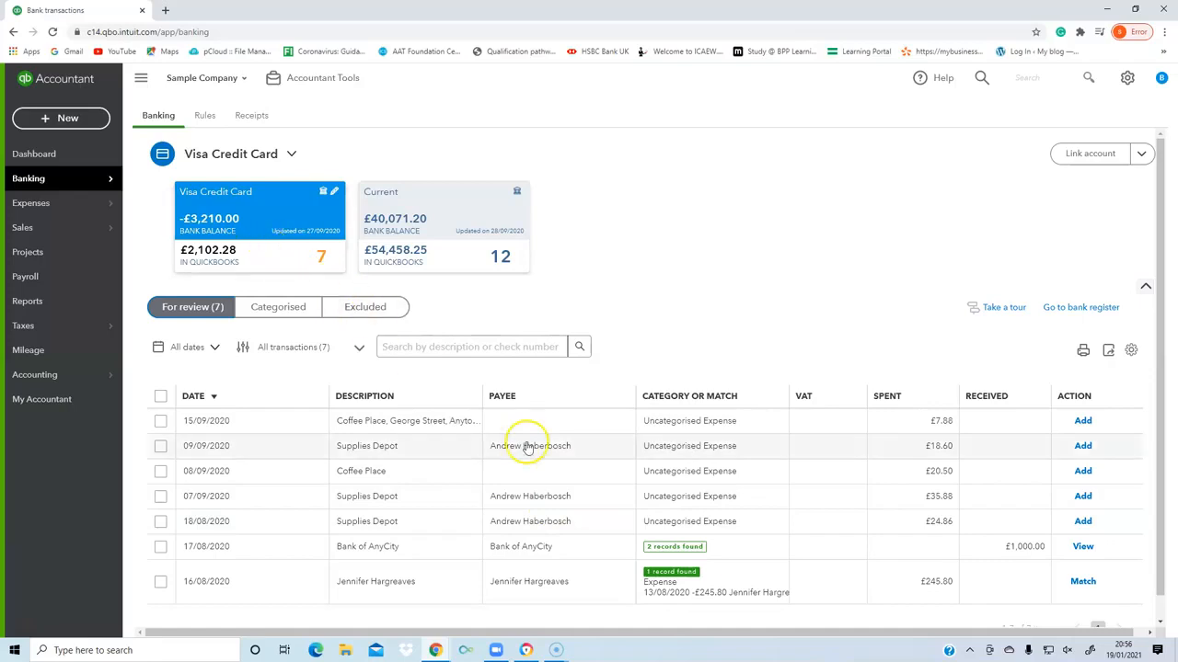
{"action": "scroll", "coordinate": [519, 447], "scroll_direction": "down", "scroll_amount": 1}
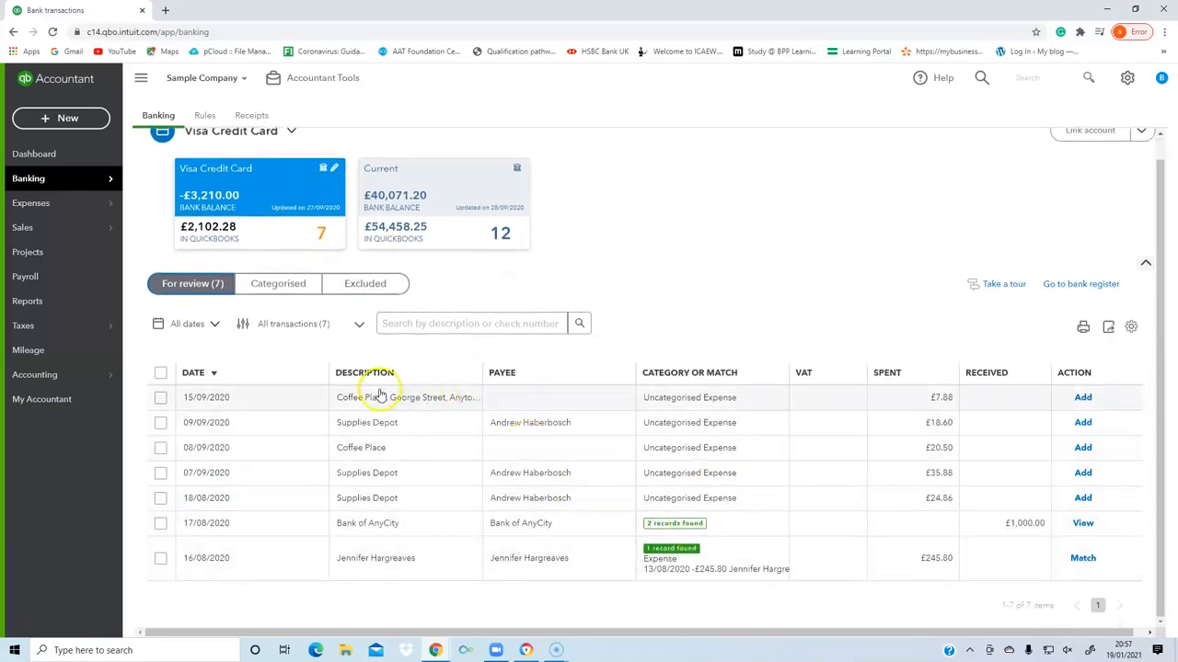